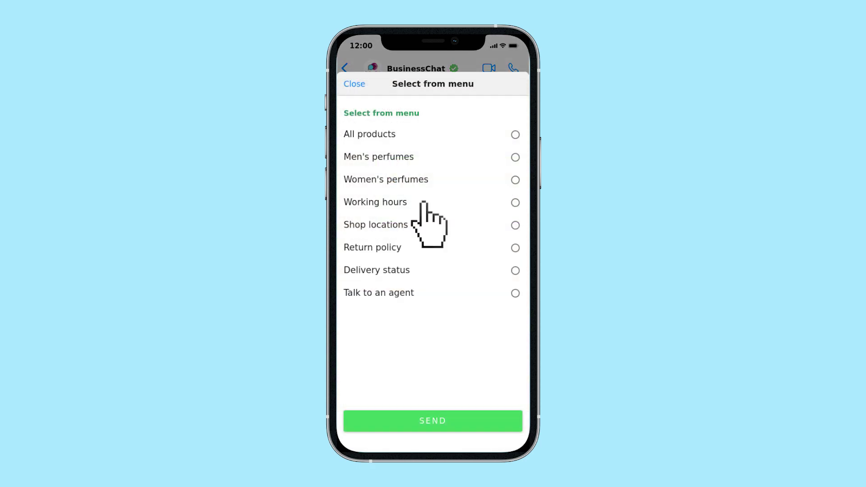
# In WhatsApp, ask the bot for Working hours and Shop locations, then Talk to an Agent and choose Support team
pyautogui.click(422, 204)
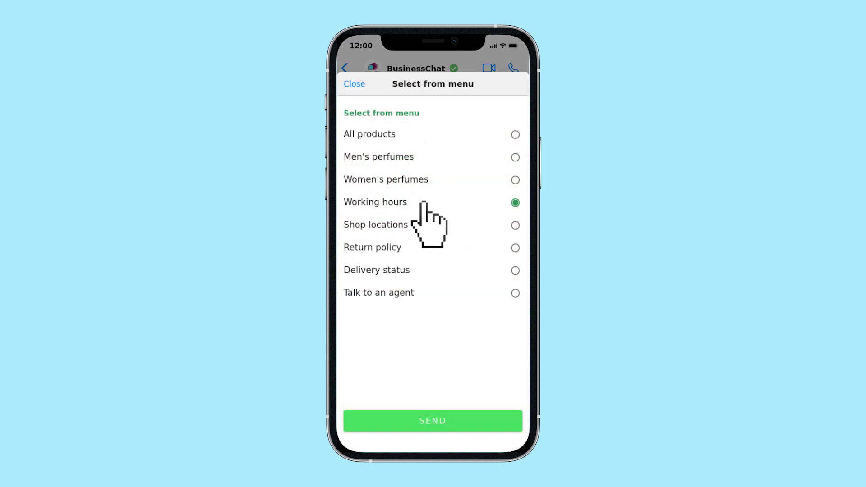
pyautogui.click(432, 421)
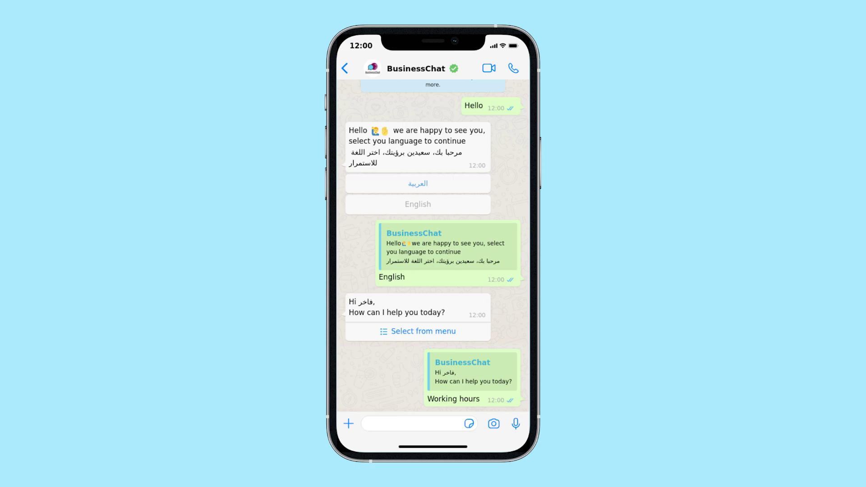
pyautogui.click(415, 350)
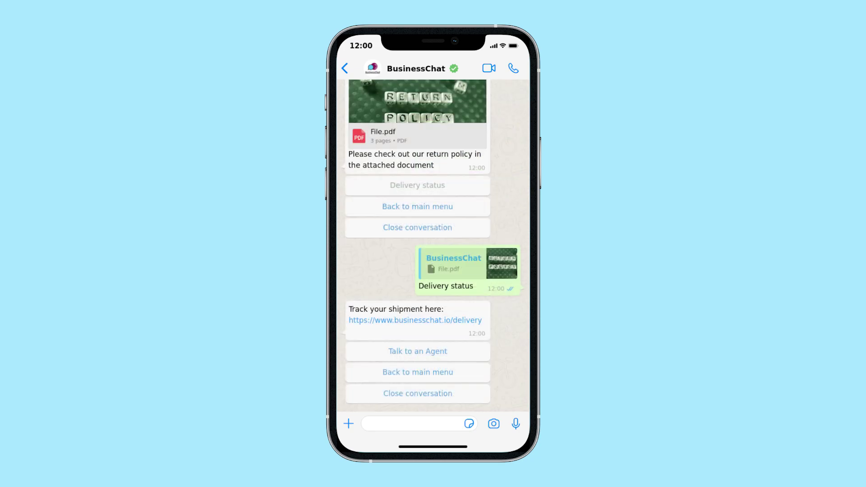
pyautogui.click(419, 352)
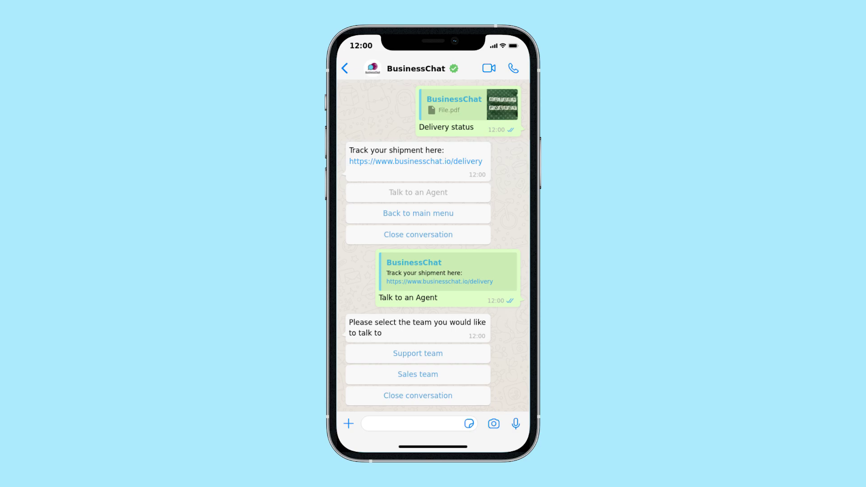
pyautogui.click(418, 353)
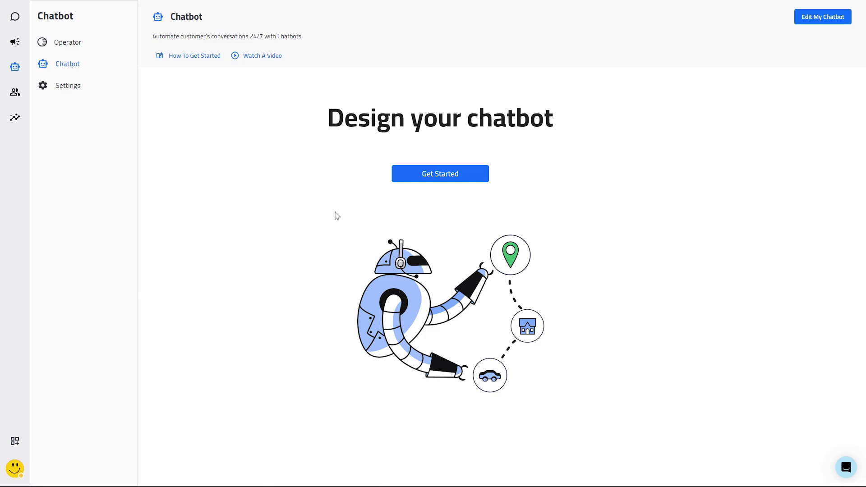
# Start a new chatbot and write the menu message 'Hi' followed by 'How can I help you?'
pyautogui.click(442, 175)
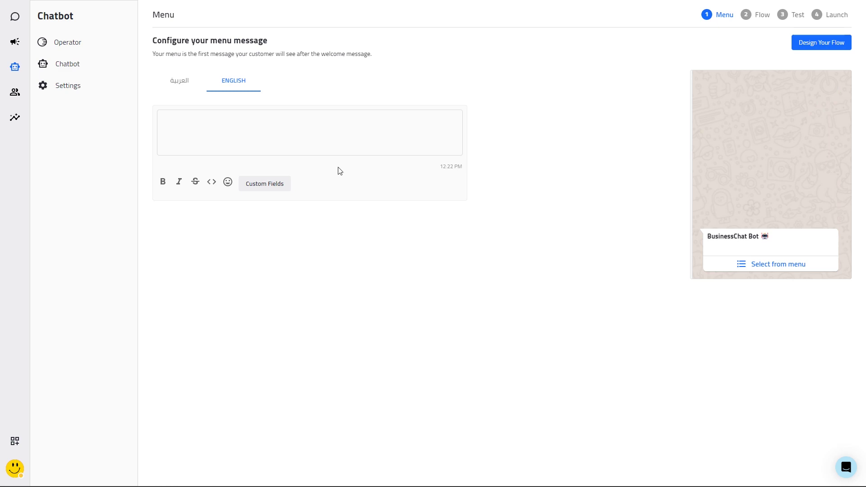
pyautogui.click(324, 132)
pyautogui.write('Hi')
pyautogui.press('Return')
pyautogui.write('How can I help you?')
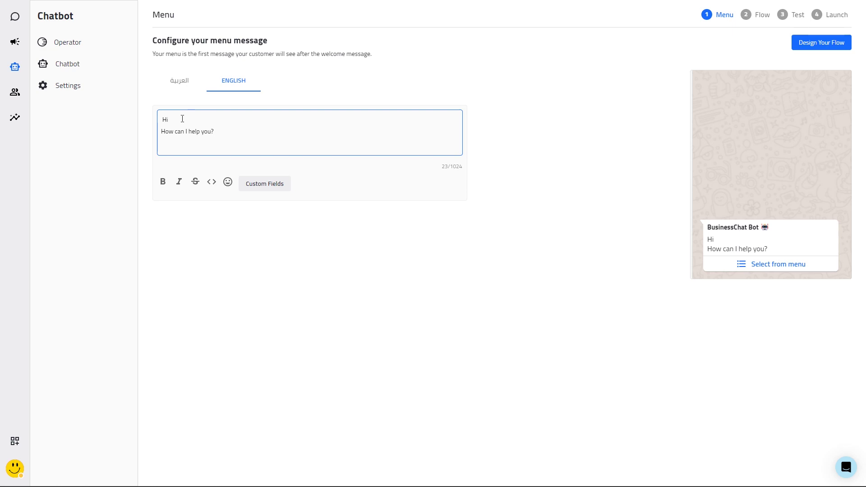
# Insert the contactName2 custom field after 'Hi' and review the Arabic version of the message
pyautogui.click(266, 184)
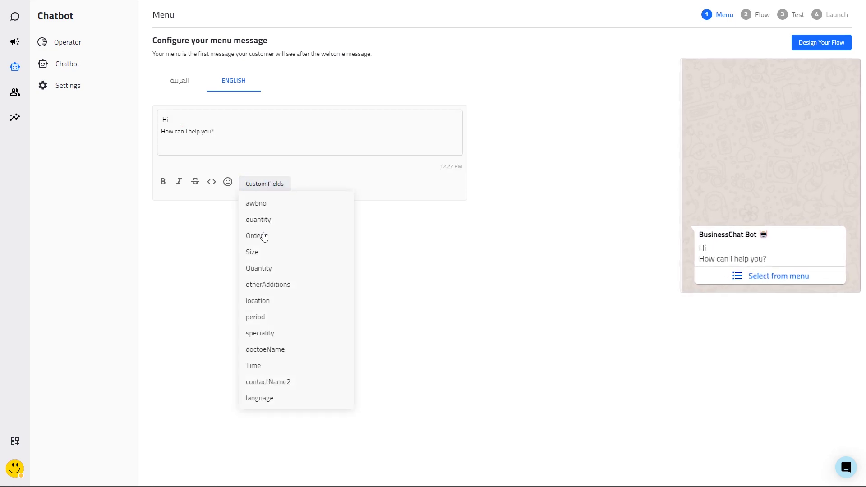
pyautogui.click(266, 382)
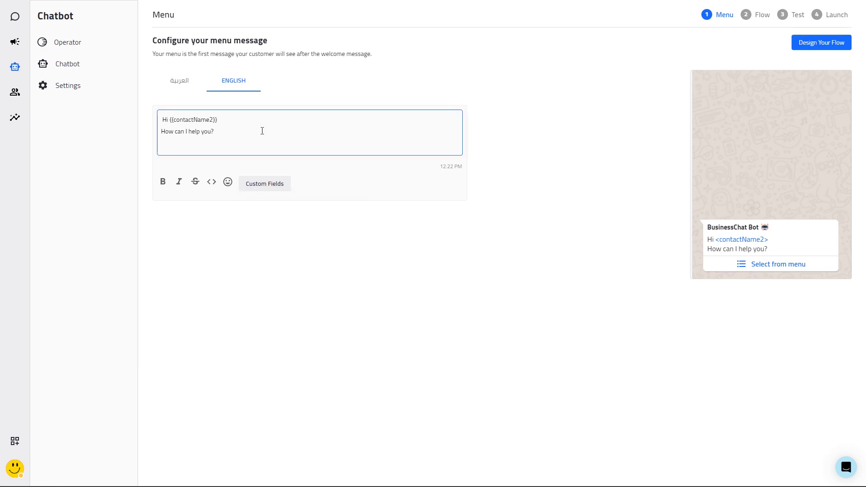
pyautogui.click(179, 84)
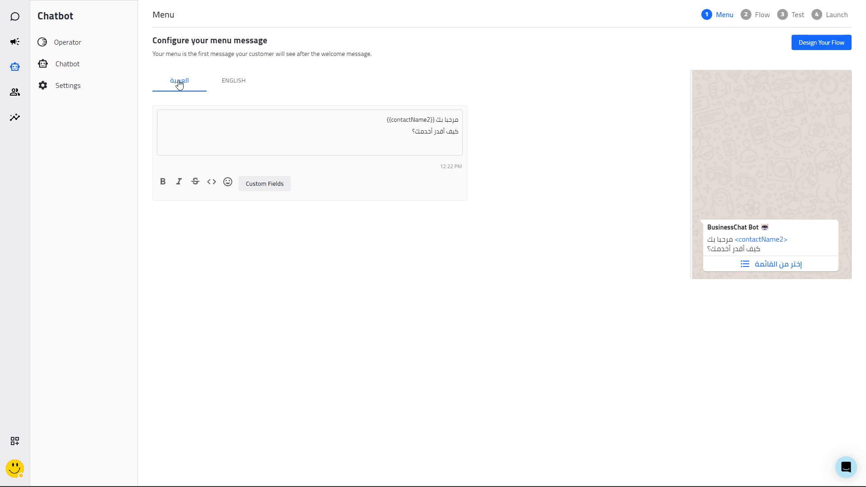
pyautogui.click(831, 50)
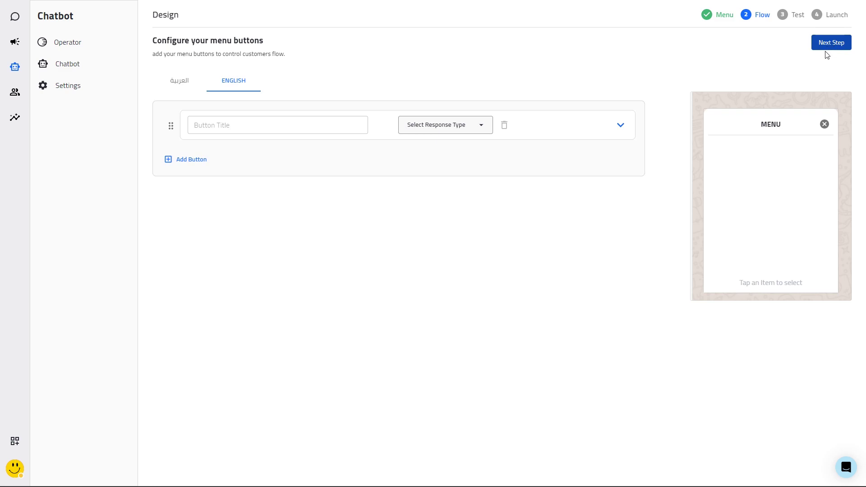
# Make the first menu button a Share Products response titled 'All products'
pyautogui.click(458, 120)
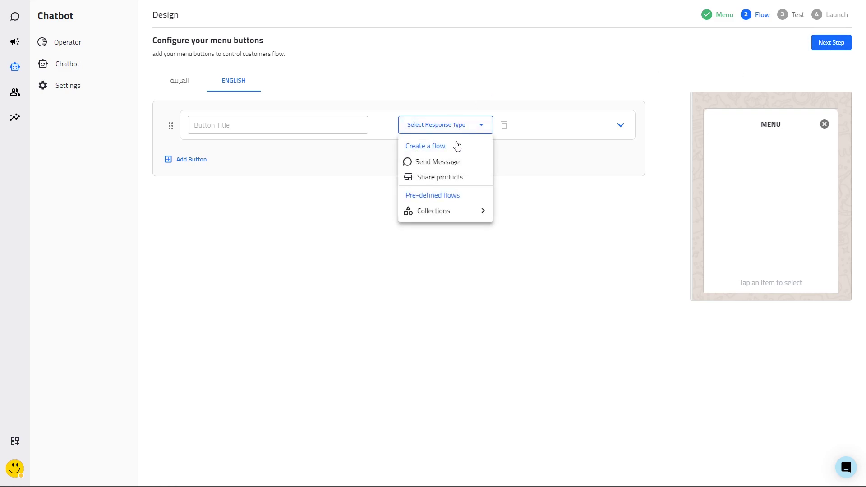
pyautogui.click(455, 176)
pyautogui.click(283, 126)
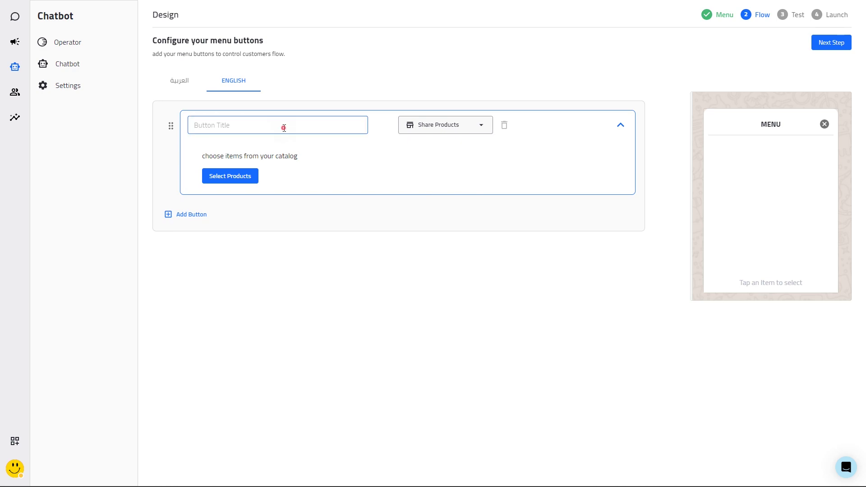
pyautogui.write('All products')
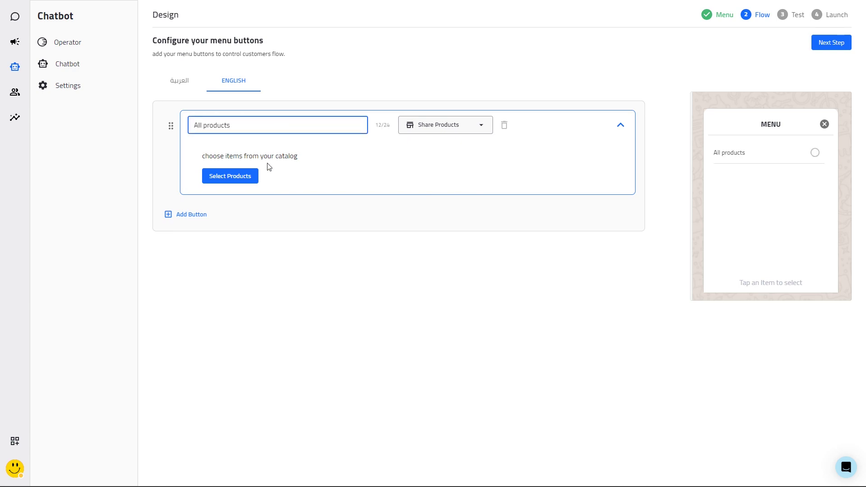
# Select all six perfumes to share: Armani, Channel, Dior, Gucci, Hugo Boss and Prada
pyautogui.click(236, 175)
pyautogui.click(64, 172)
pyautogui.click(64, 204)
pyautogui.click(64, 237)
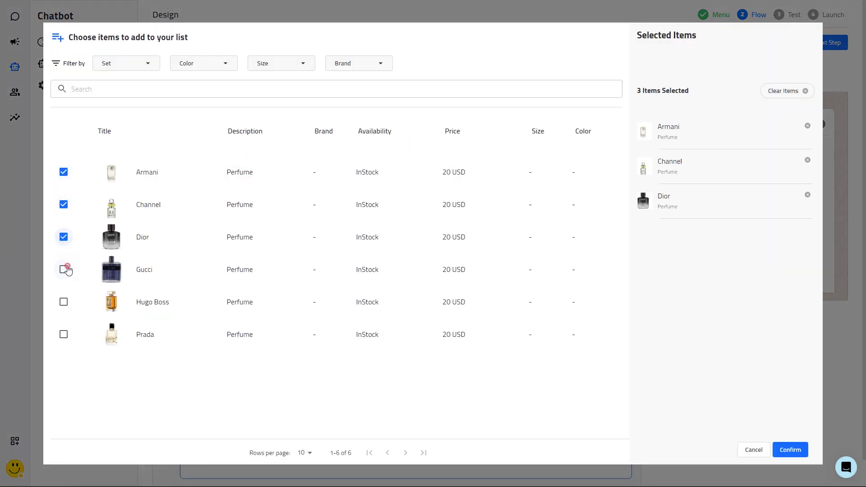
pyautogui.click(64, 269)
pyautogui.click(64, 301)
pyautogui.click(63, 334)
pyautogui.click(790, 450)
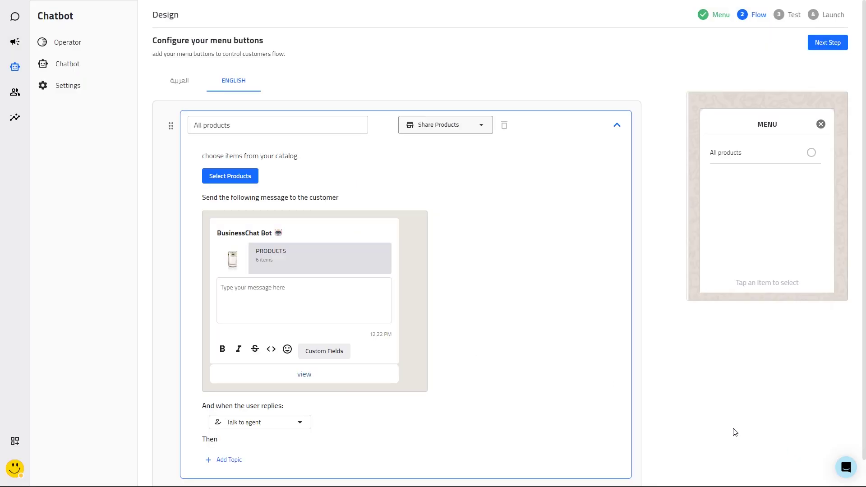
# Add the message 'Start shopping:' and route replies to the Sales Team
pyautogui.click(317, 290)
pyautogui.write('Start shoppin')
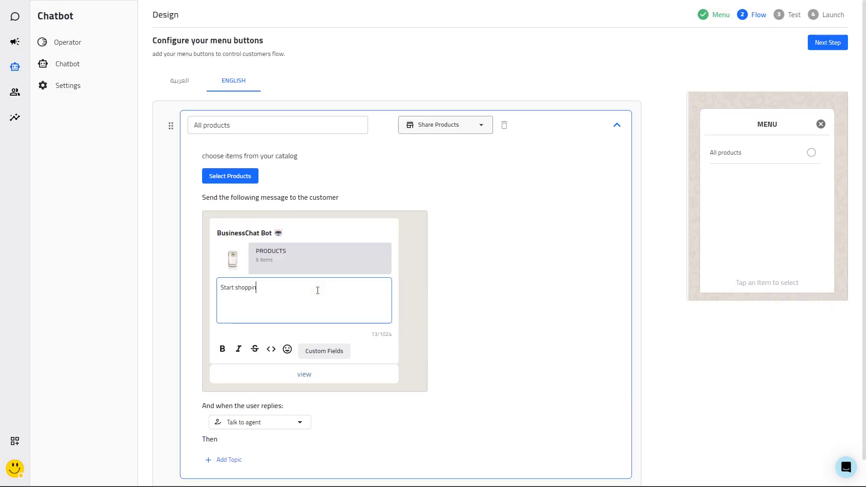
pyautogui.write('g:')
pyautogui.click(470, 321)
pyautogui.click(287, 427)
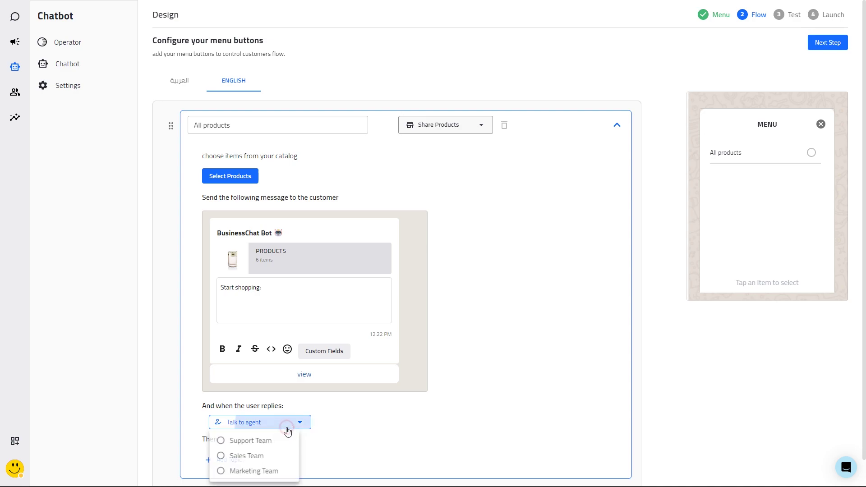
pyautogui.scroll(-1, 287, 431)
pyautogui.click(257, 428)
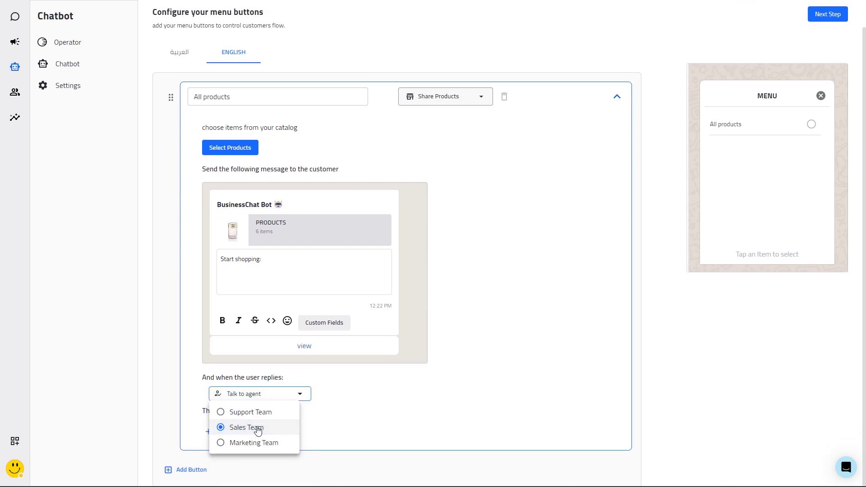
pyautogui.click(490, 380)
pyautogui.click(546, 103)
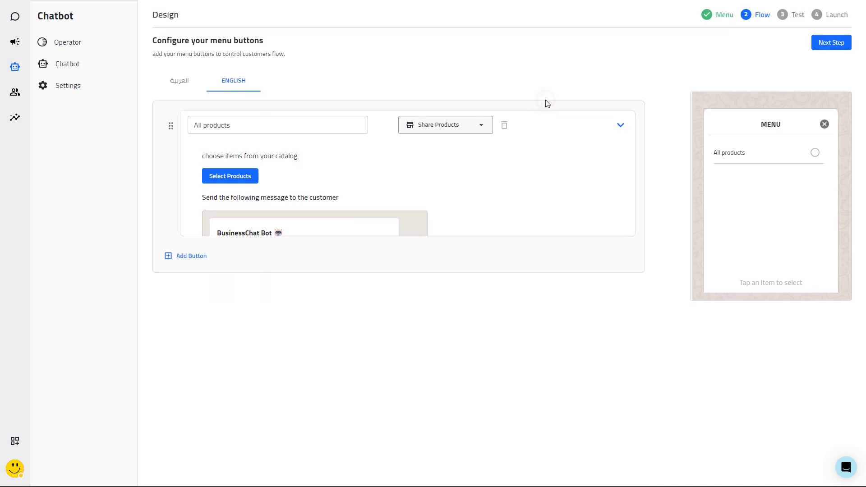
# Add a second button linked to the Men's perfumes collection, handing conversations to the Sales Team
pyautogui.click(188, 159)
pyautogui.click(452, 168)
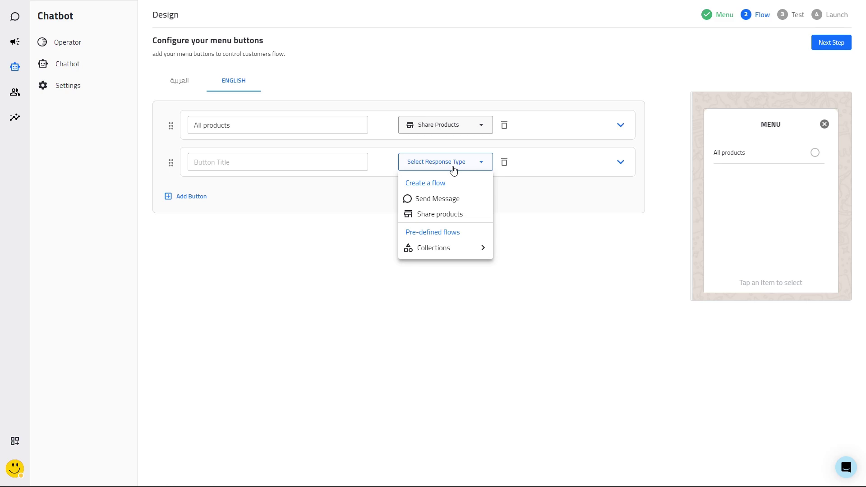
pyautogui.moveTo(455, 249)
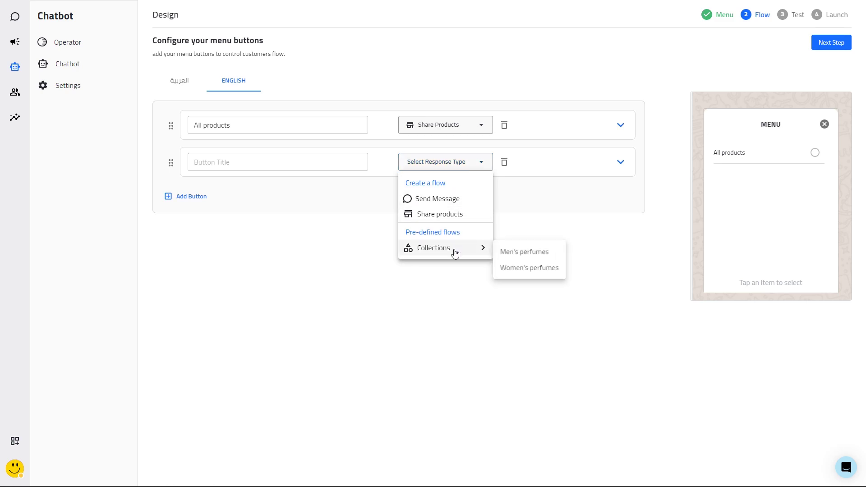
pyautogui.click(507, 253)
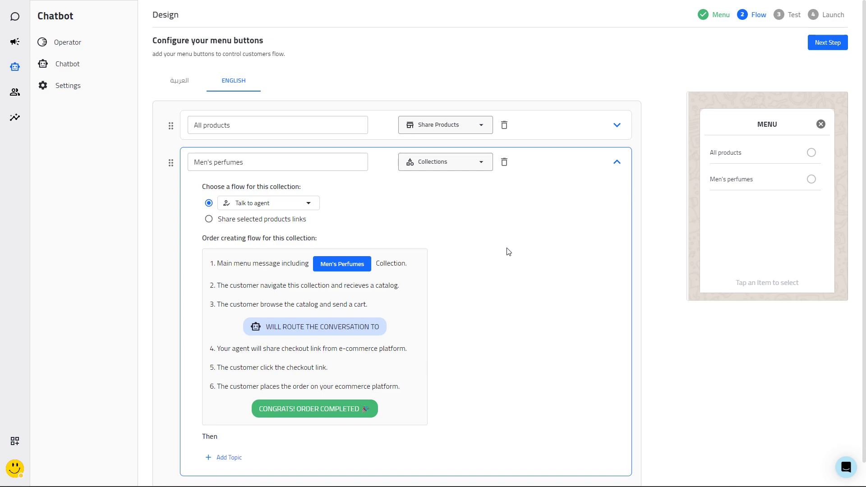
pyautogui.click(273, 203)
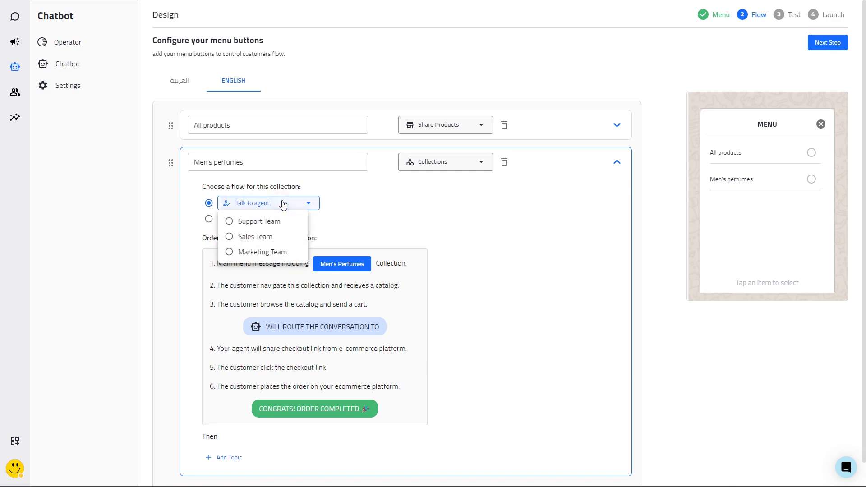
pyautogui.click(276, 237)
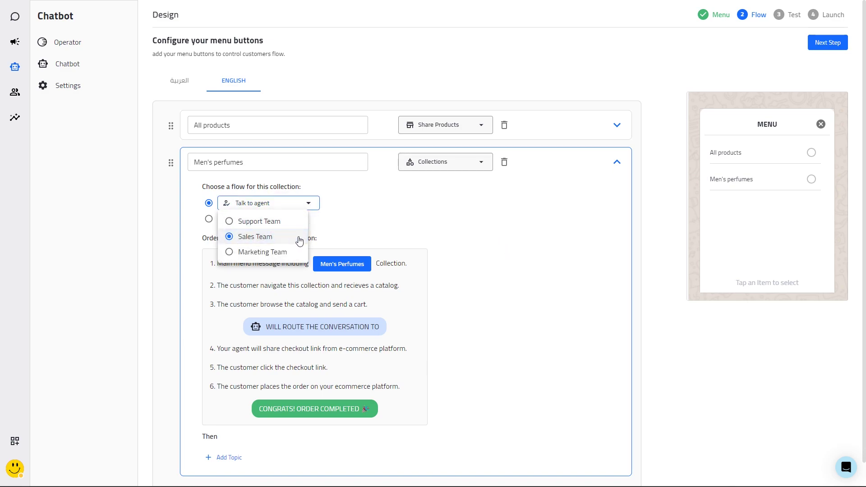
pyautogui.click(573, 157)
# Add a Women's perfumes collection button that shares selected product links
pyautogui.click(191, 196)
pyautogui.click(446, 203)
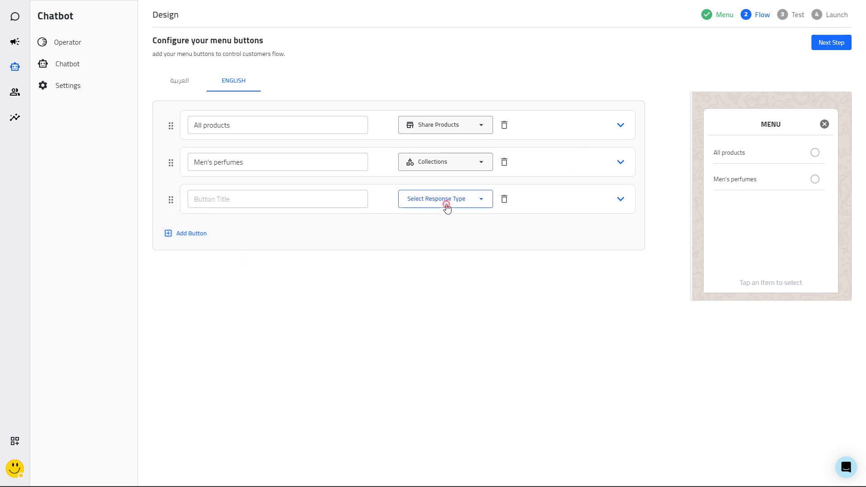
pyautogui.moveTo(446, 284)
pyautogui.click(522, 306)
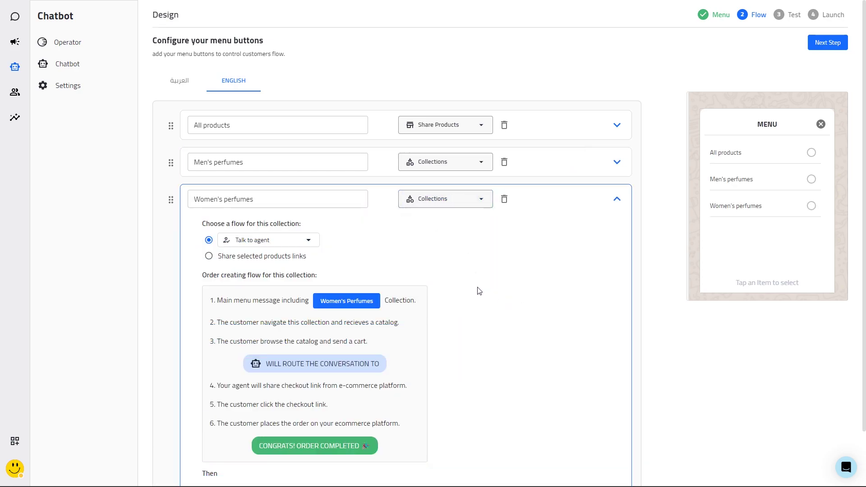
pyautogui.click(208, 255)
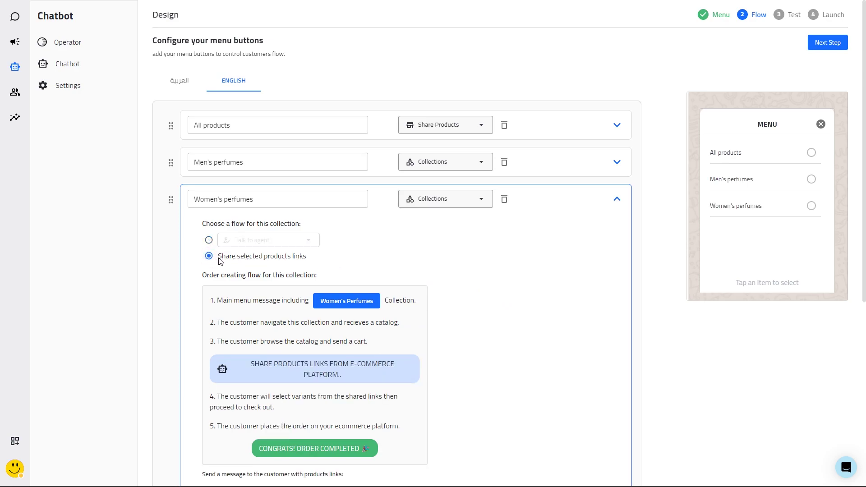
# Write the message 'The items you are intereested in are on sale 🙂' plus 'Please click on the product links above to add them to your cart.'
pyautogui.scroll(-5, 454, 371)
pyautogui.click(339, 323)
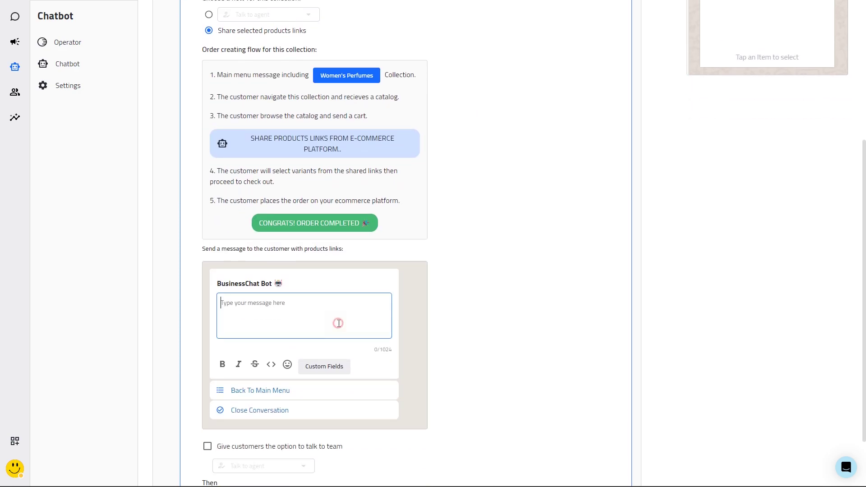
pyautogui.write('The items you are intereested in are on sale 🙂')
pyautogui.press('Return')
pyautogui.write('Please click on the p')
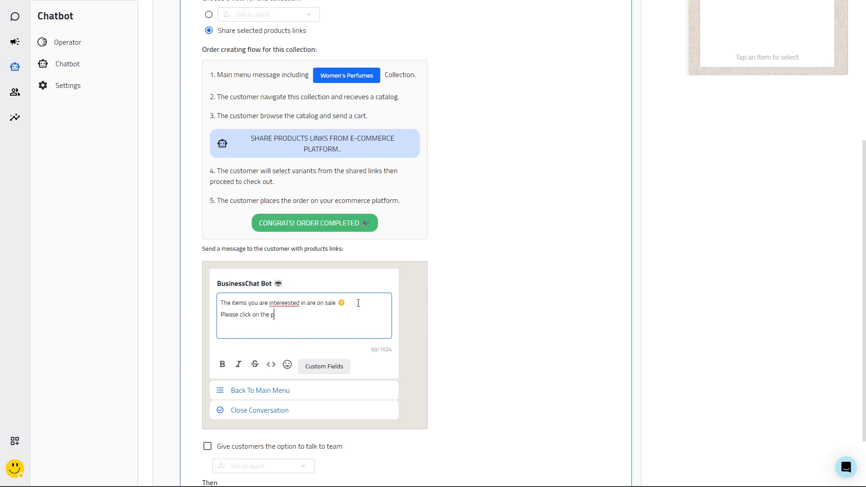
pyautogui.write('roduct links above to add them to your cart.')
pyautogui.click(454, 312)
# Let customers choose to talk to the team, routed to the Sales Team
pyautogui.scroll(-2, 455, 313)
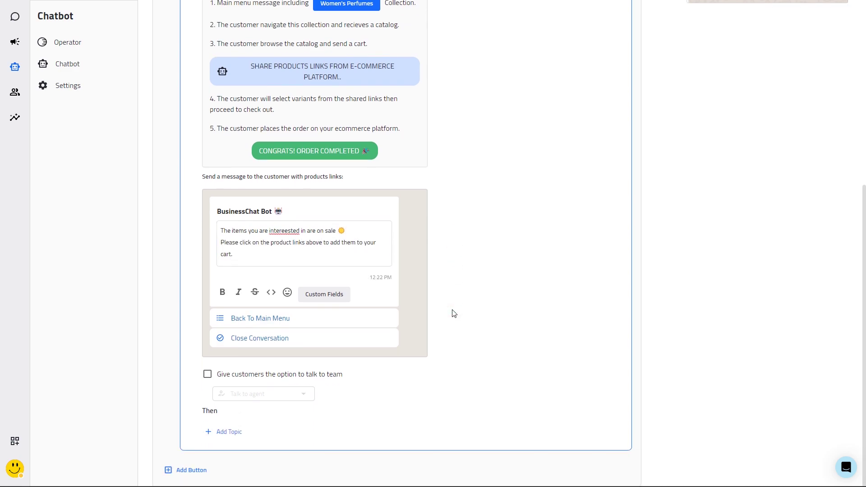
pyautogui.click(207, 374)
pyautogui.click(296, 396)
pyautogui.click(267, 428)
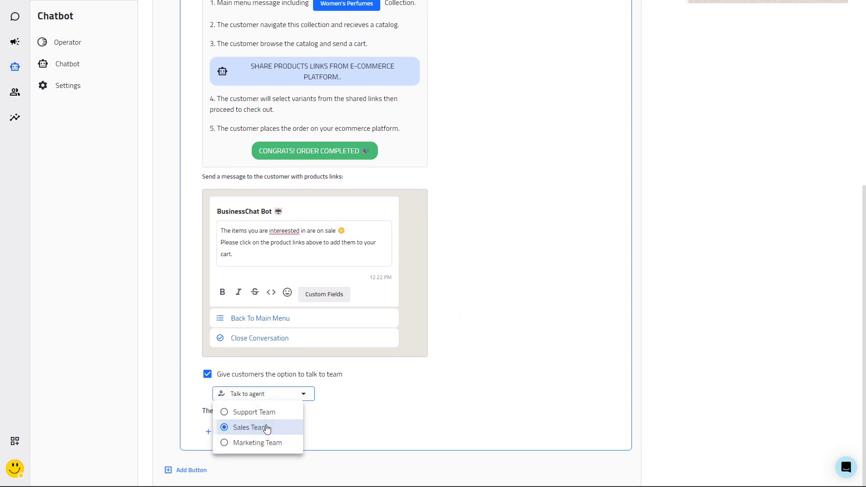
pyautogui.scroll(7, 506, 418)
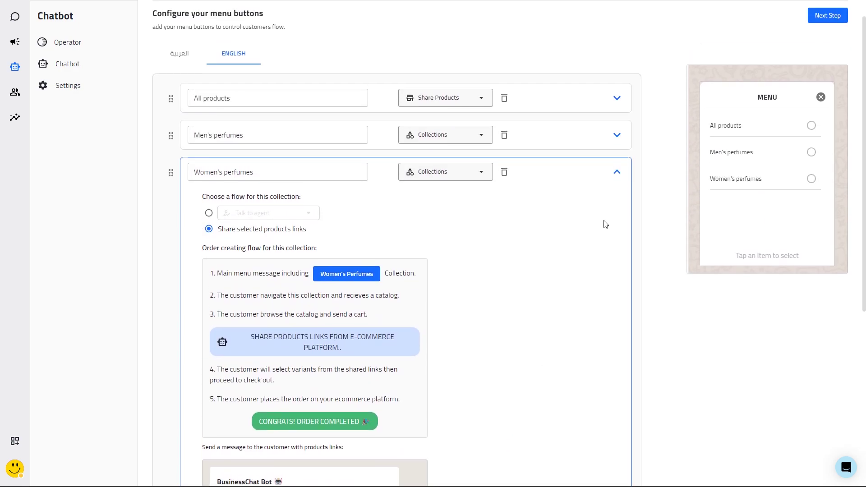
pyautogui.click(561, 177)
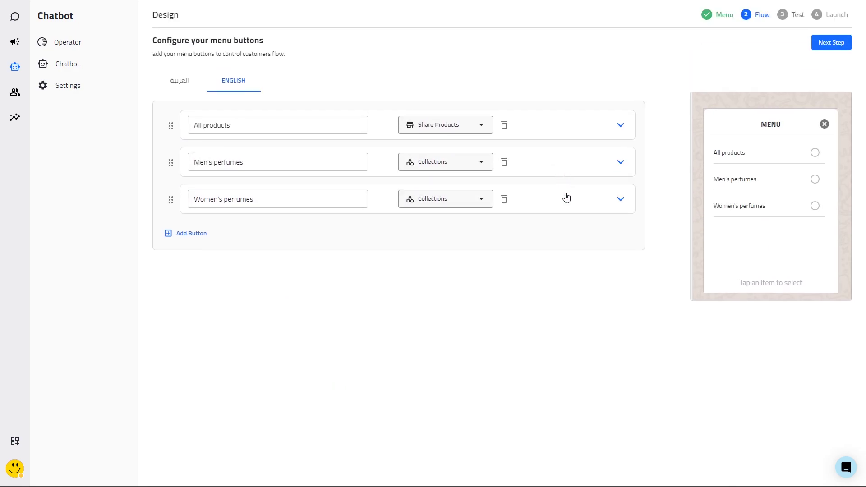
# Add a new button titled 'Working hours' that replies with a message
pyautogui.click(197, 234)
pyautogui.click(318, 236)
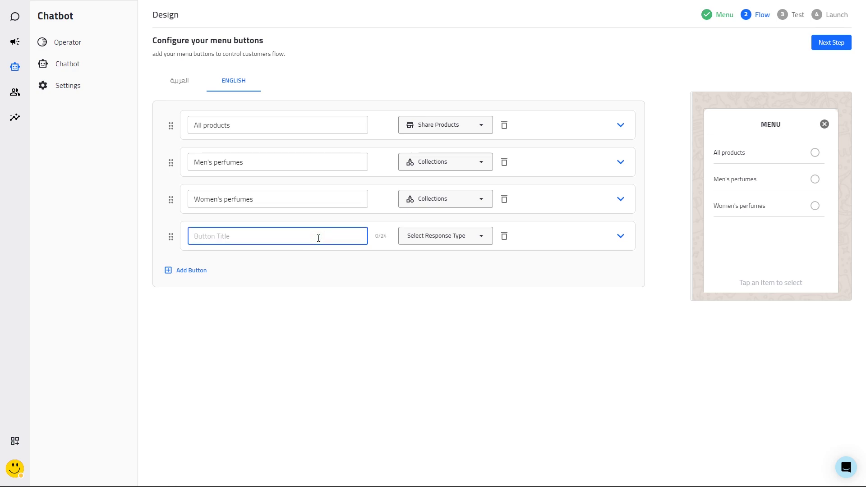
pyautogui.write('Working hours')
pyautogui.click(432, 242)
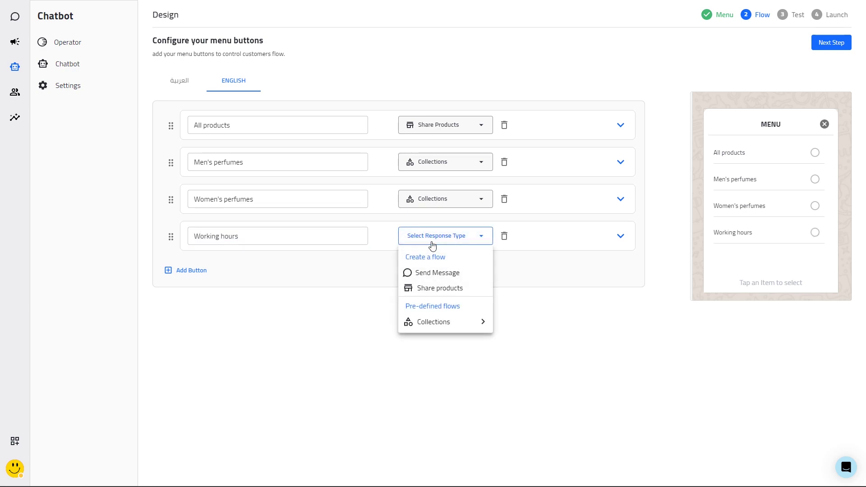
pyautogui.click(431, 273)
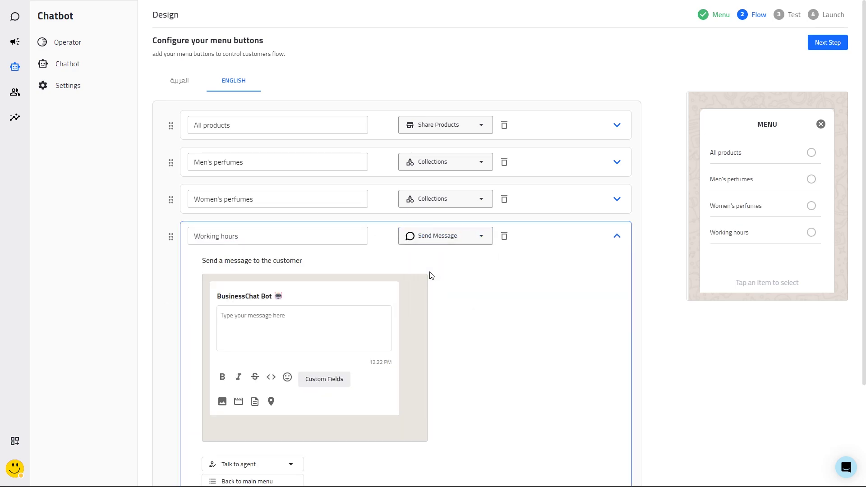
# Set its text to the 8am–5pm, Sunday through Thursday hours, with Back to main menu and Close conversation options
pyautogui.scroll(-2, 430, 276)
pyautogui.click(291, 330)
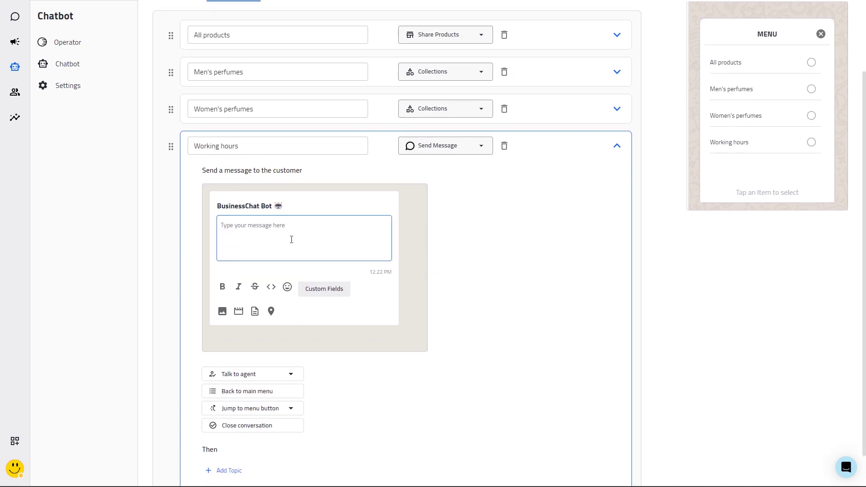
pyautogui.write('Our regular business hours are from 8am')
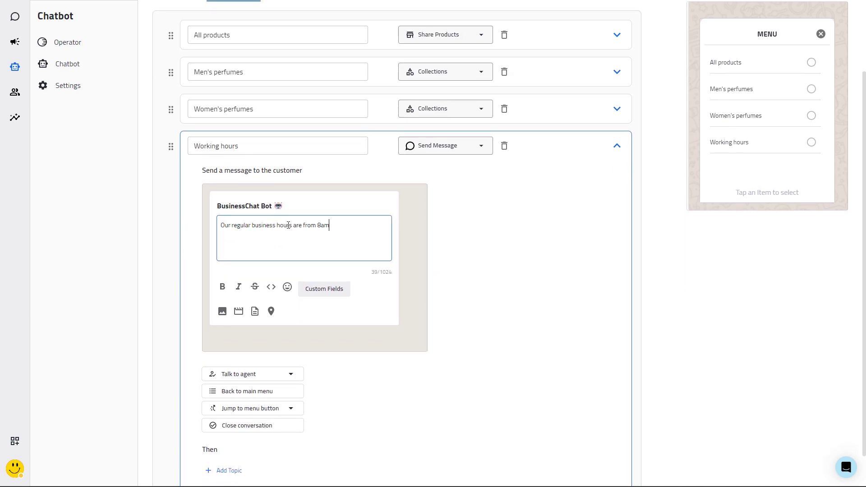
pyautogui.write(' to 5pm, Sunday through Thursday.')
pyautogui.scroll(-1, 288, 225)
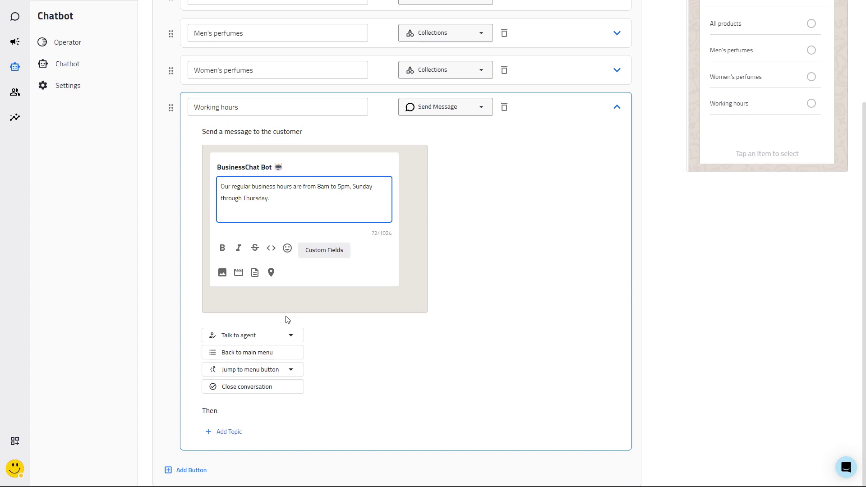
pyautogui.click(286, 320)
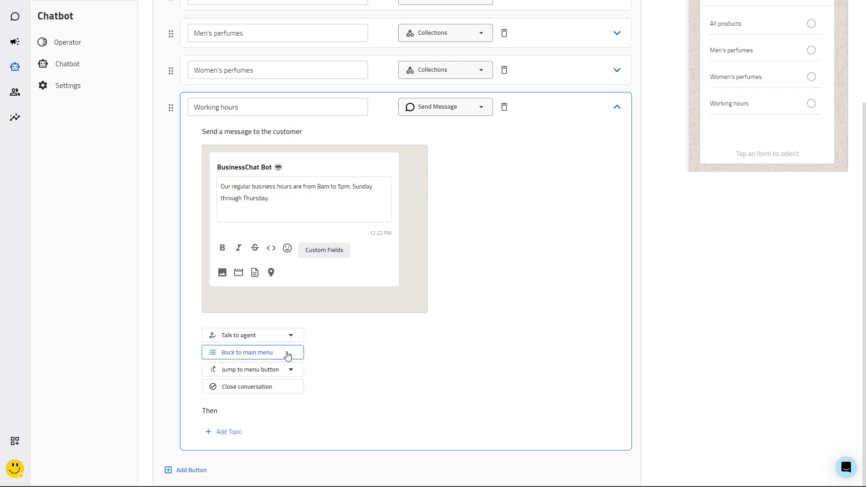
pyautogui.click(287, 354)
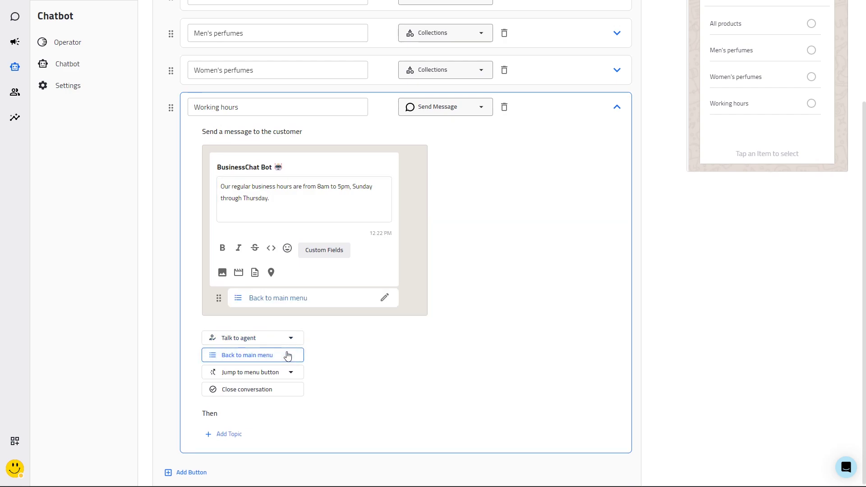
pyautogui.click(290, 389)
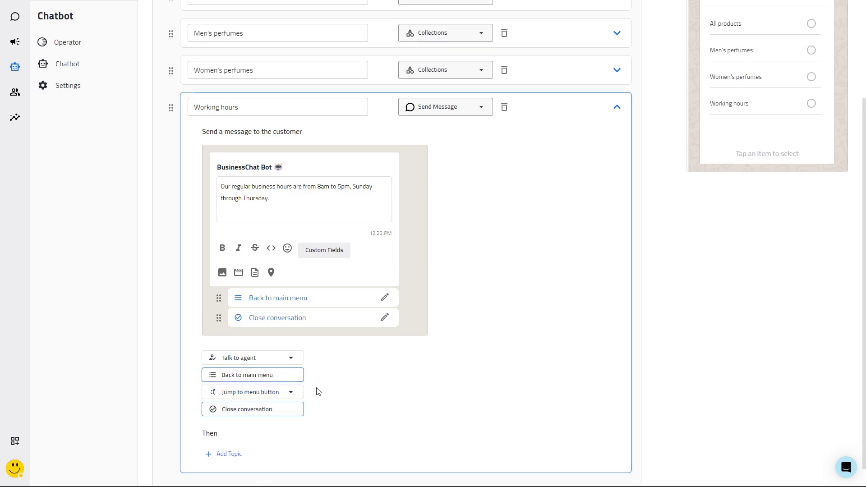
# Add a new button titled 'Shop locations' that replies with a message
pyautogui.click(545, 122)
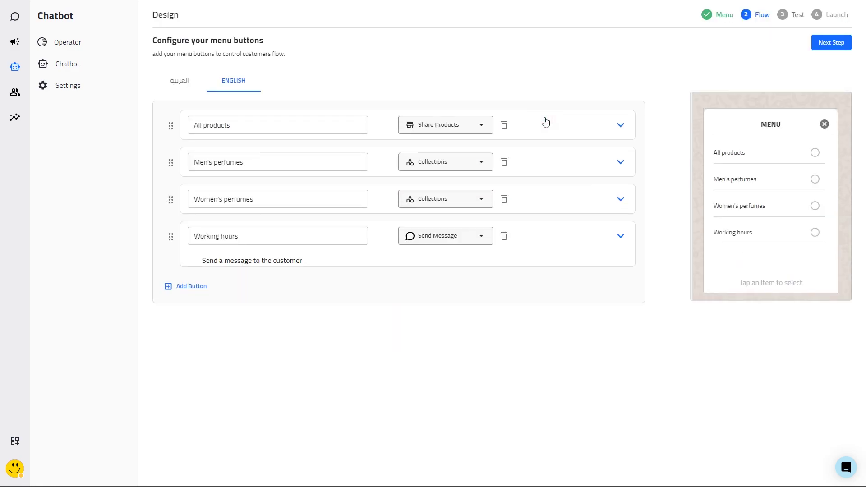
pyautogui.click(186, 270)
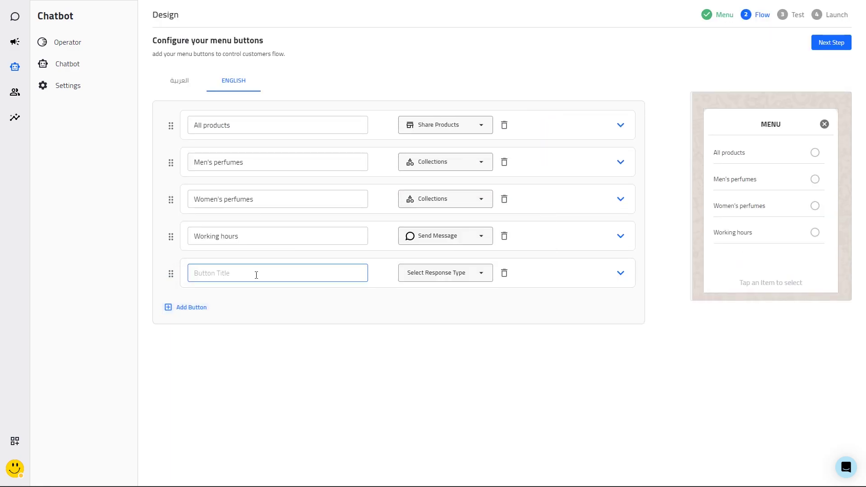
pyautogui.click(310, 277)
pyautogui.write('Shop locations')
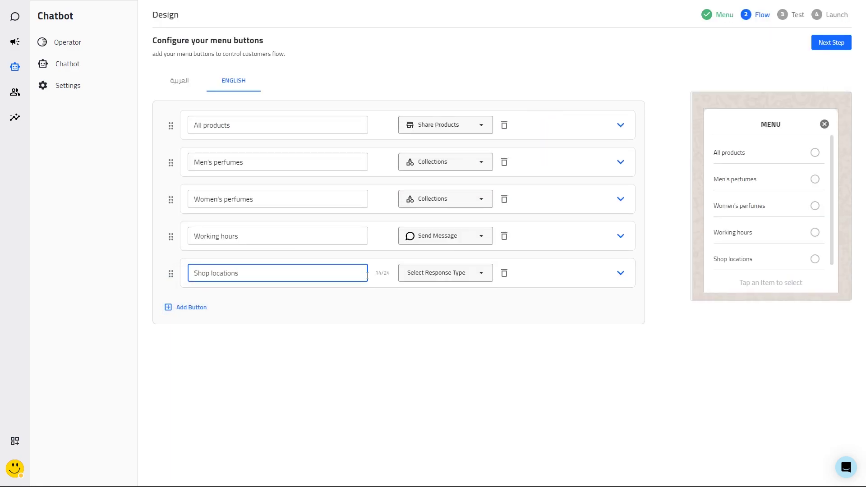
pyautogui.click(442, 272)
pyautogui.click(441, 309)
# Write 'Find us on Google' and attach a map pin placed on the Jumeirah shop
pyautogui.scroll(-2, 297, 316)
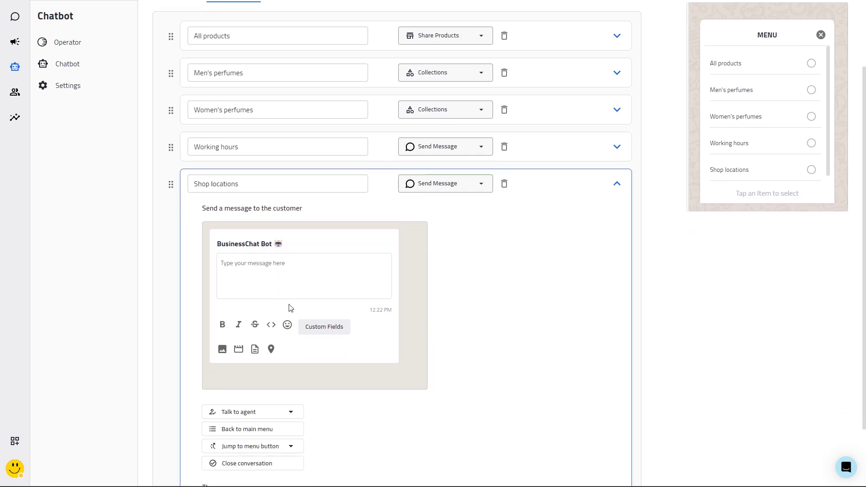
pyautogui.click(315, 275)
pyautogui.write('Find us on Google 🗺️')
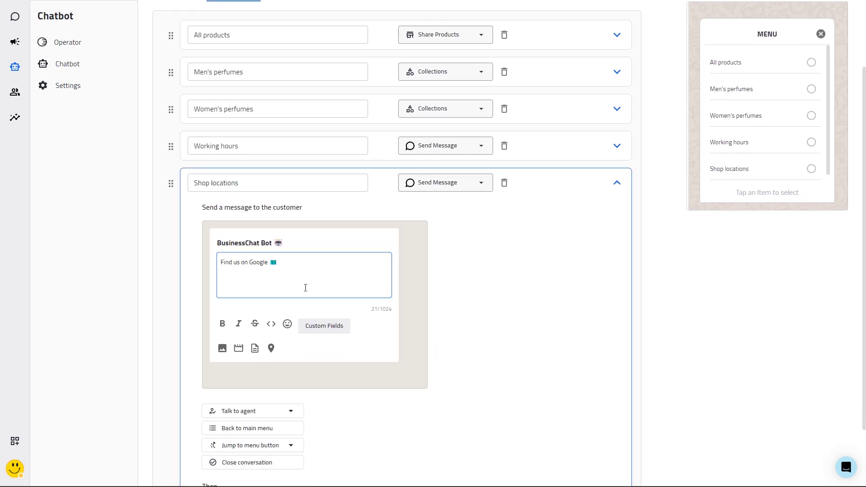
pyautogui.click(271, 347)
pyautogui.moveTo(217, 212); pyautogui.dragTo(484, 213)
pyautogui.click(683, 380)
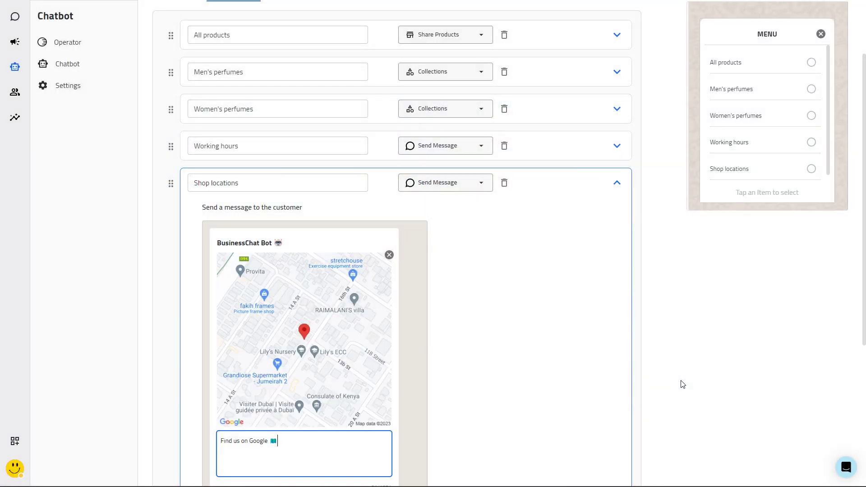
# Give the Shop locations message Back to main menu and Close conversation reply options
pyautogui.scroll(-4, 474, 357)
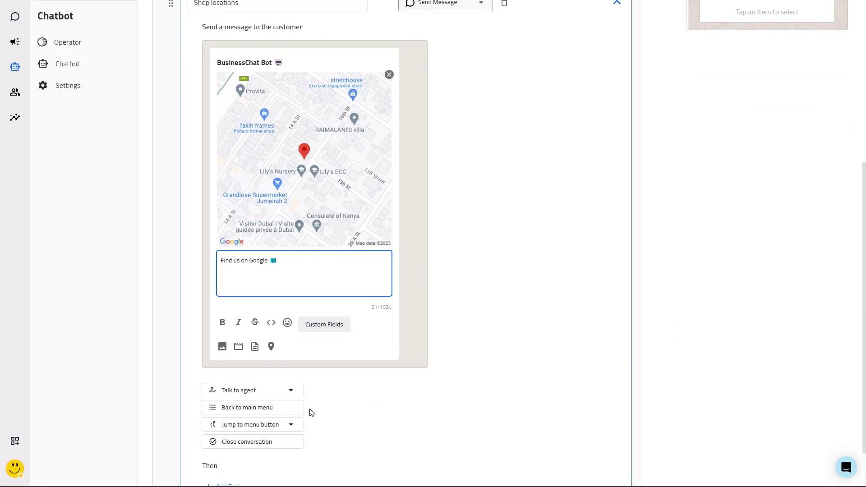
pyautogui.click(291, 409)
pyautogui.click(282, 464)
pyautogui.scroll(-2, 450, 421)
pyautogui.scroll(4, 454, 413)
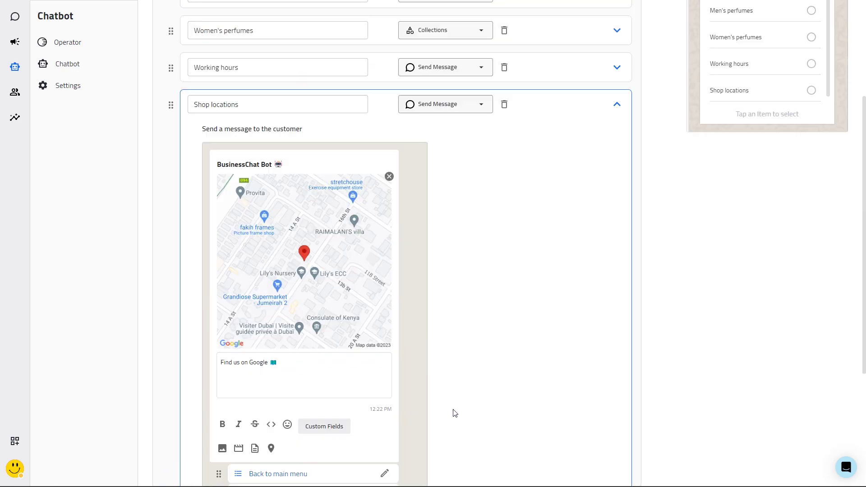
pyautogui.click(563, 131)
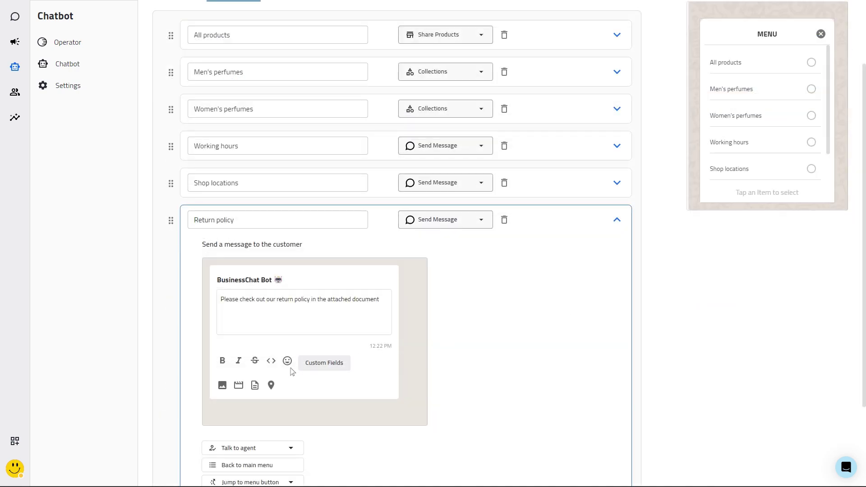
# Attach Return policy.pdf to the Return policy message and add Back to main menu and Close conversation replies
pyautogui.click(255, 385)
pyautogui.doubleClick(128, 73)
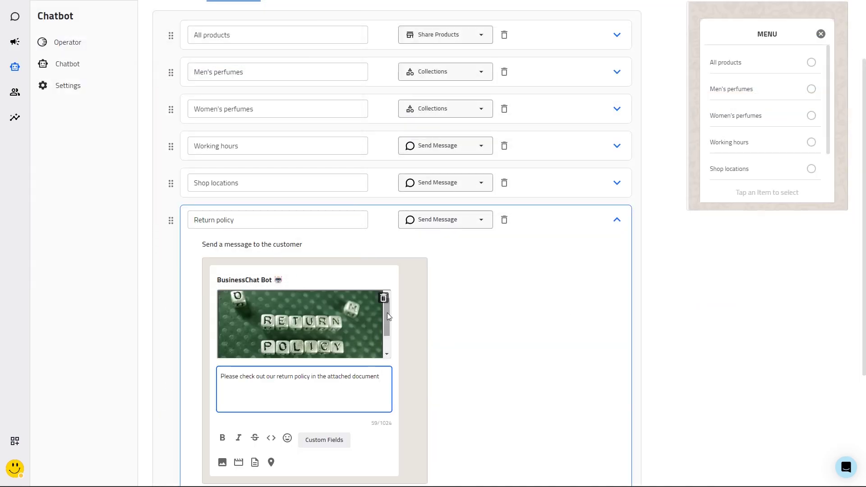
pyautogui.scroll(-3, 414, 311)
pyautogui.click(253, 388)
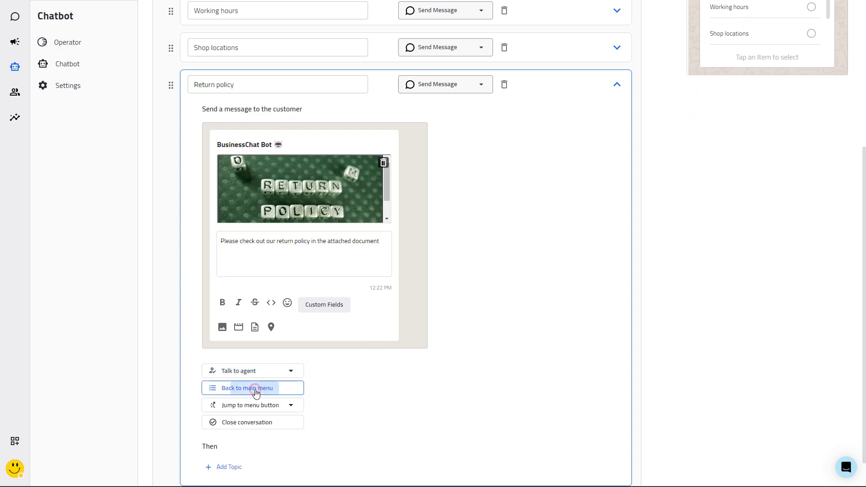
pyautogui.click(252, 444)
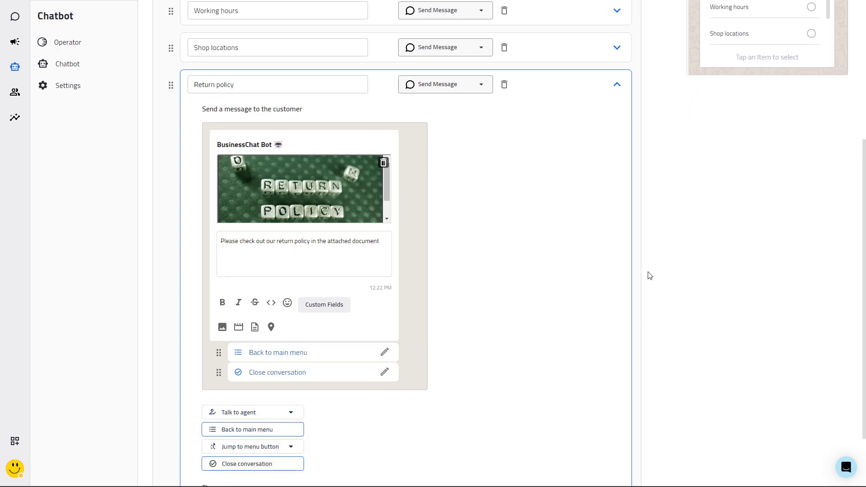
pyautogui.click(598, 88)
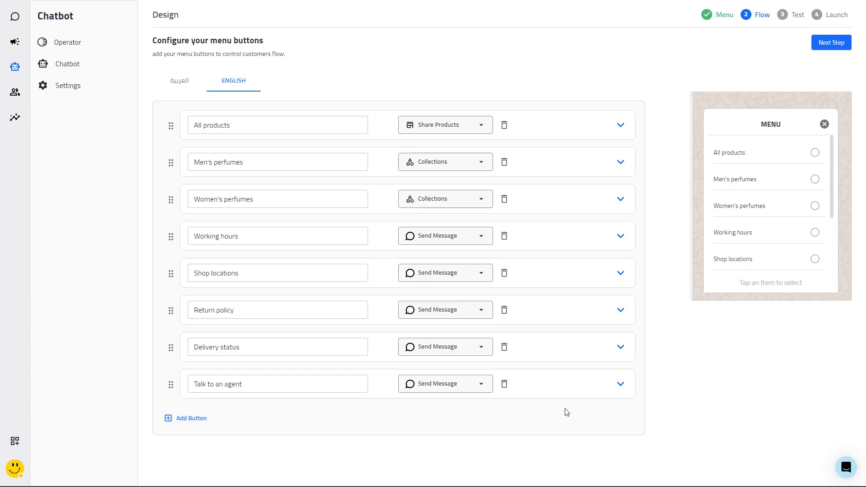
# Add a Jump to Shop Locations reply to the Working hours button and drag it to the top
pyautogui.click(549, 241)
pyautogui.scroll(-4, 519, 331)
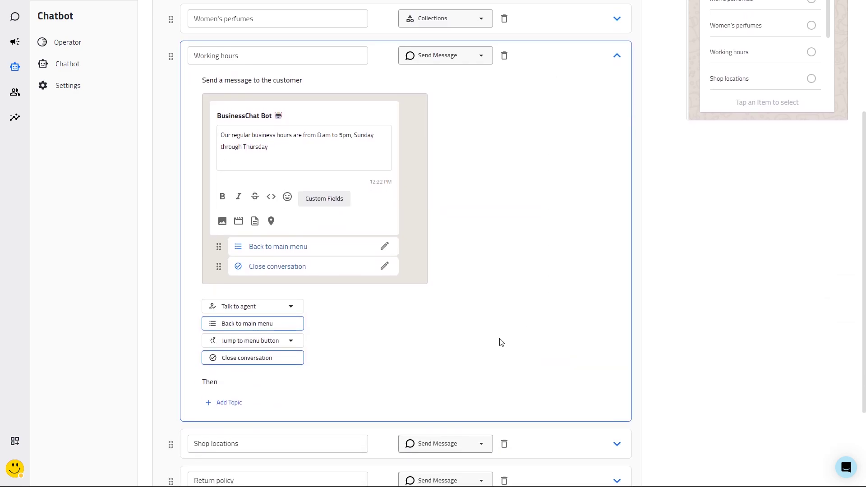
pyautogui.click(268, 347)
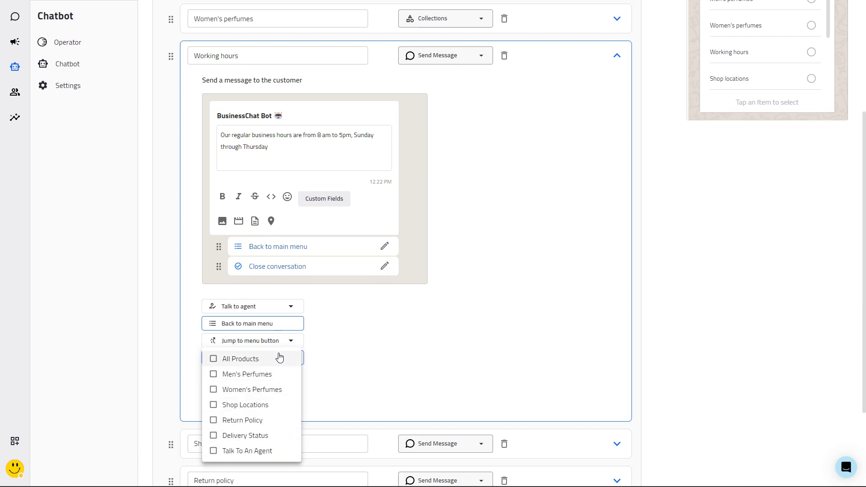
pyautogui.click(280, 406)
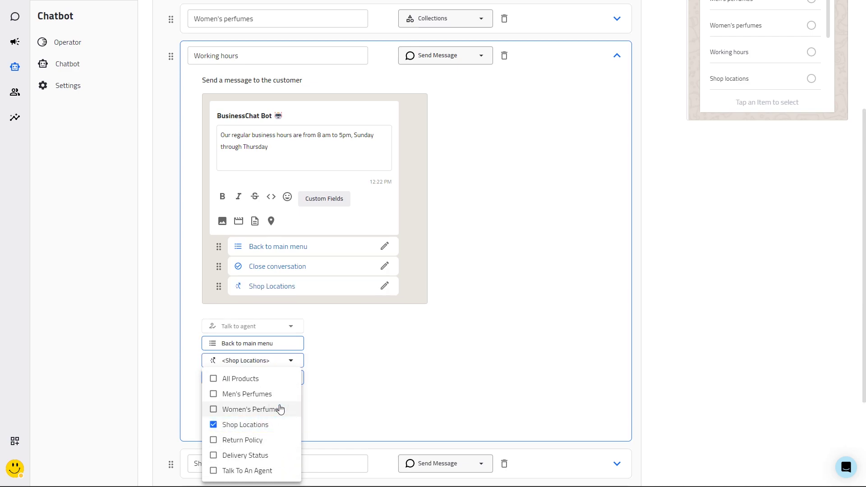
pyautogui.click(519, 300)
pyautogui.moveTo(216, 287); pyautogui.dragTo(218, 246)
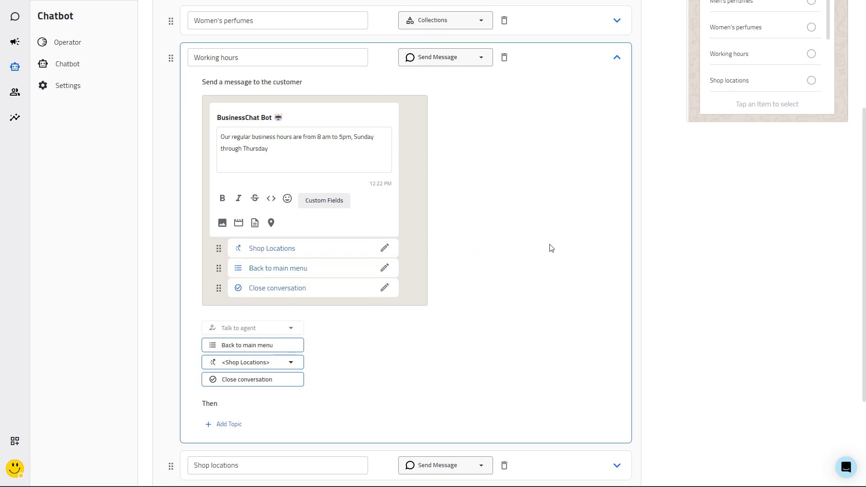
pyautogui.click(584, 72)
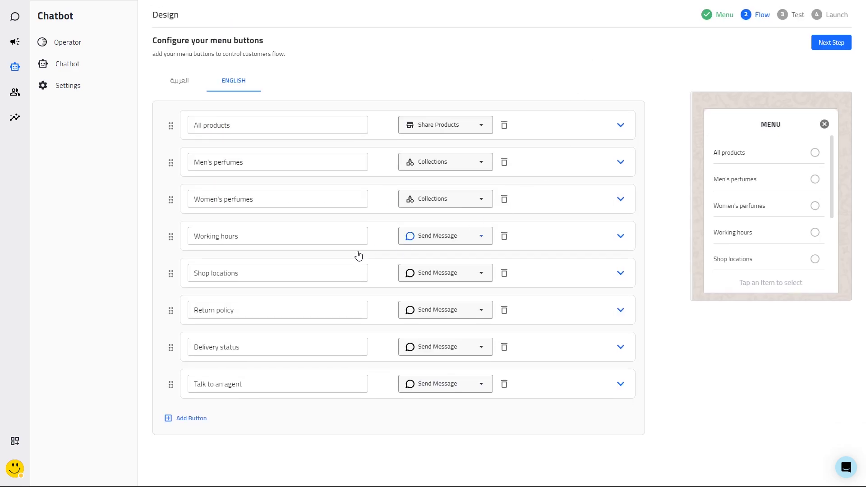
pyautogui.moveTo(171, 273); pyautogui.dragTo(170, 301)
# Review the Arabic menu button titles, expanding the first one, then proceed to the Test step
pyautogui.click(183, 82)
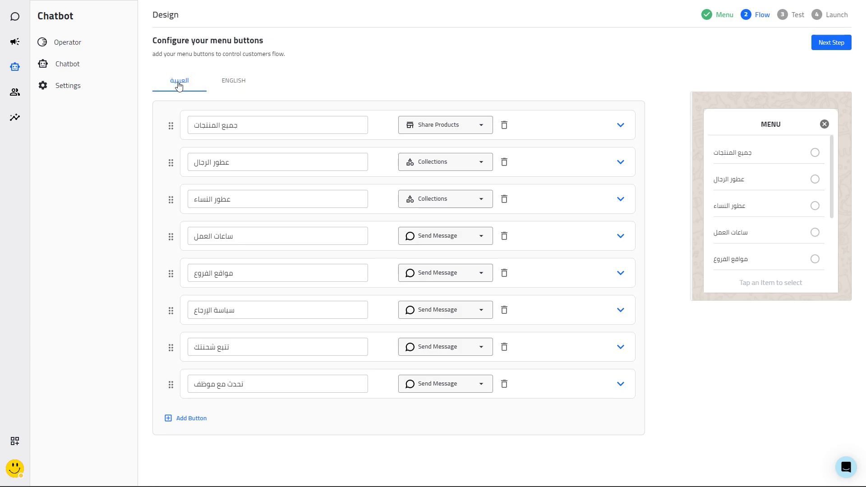
pyautogui.click(541, 124)
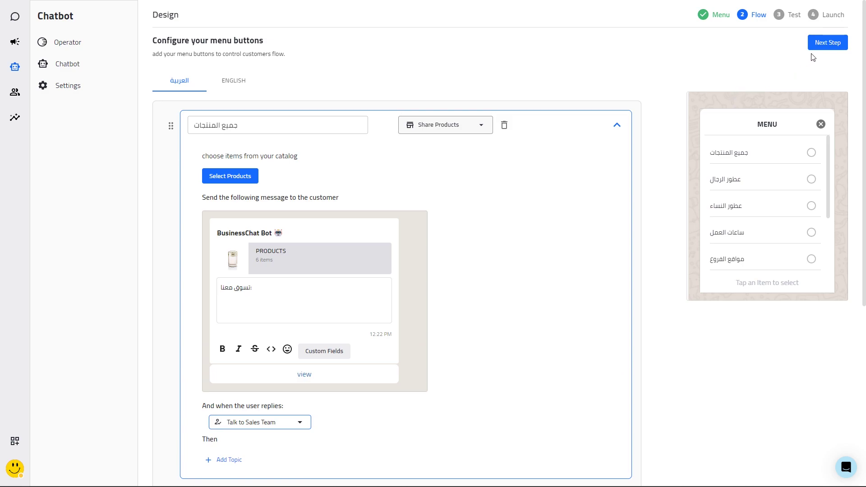
pyautogui.click(822, 43)
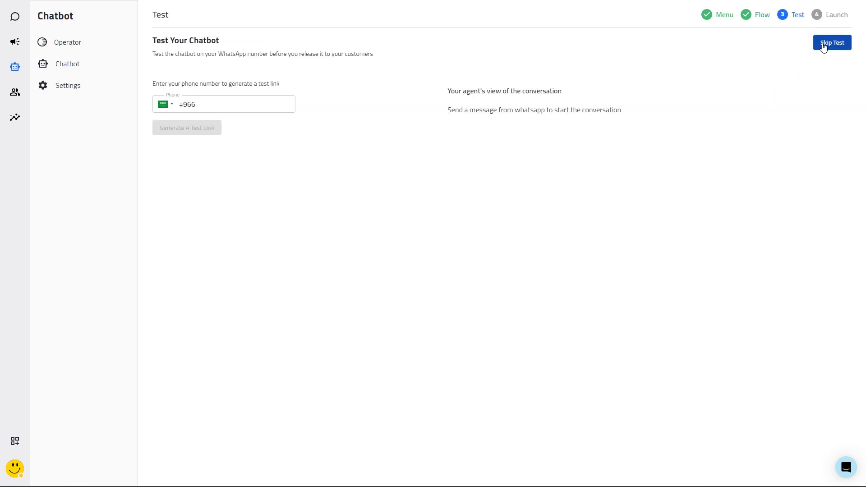
# Pick a country code and enter the test phone number, generate a WhatsApp test link, then skip testing
pyautogui.click(267, 107)
pyautogui.click(167, 105)
pyautogui.scroll(-4, 210, 174)
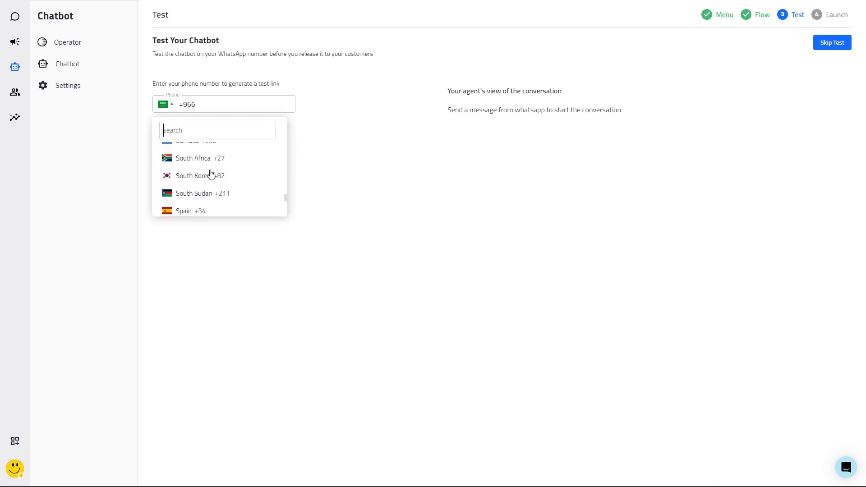
pyautogui.scroll(-5, 210, 174)
pyautogui.click(234, 103)
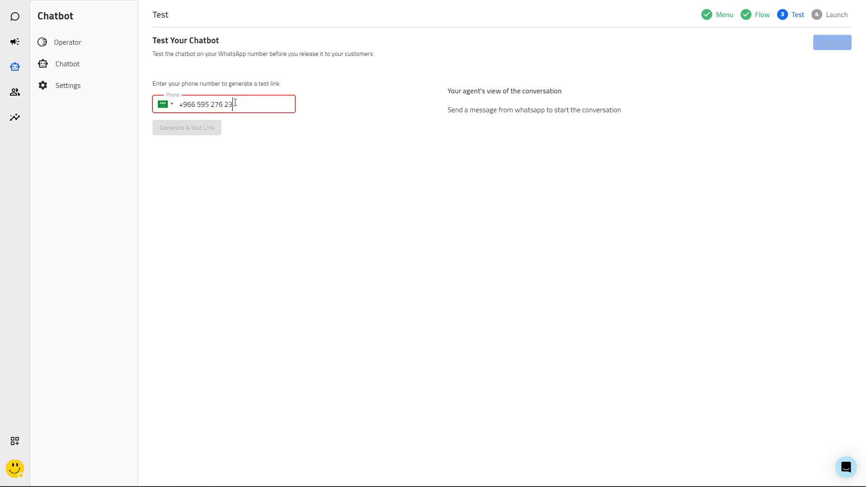
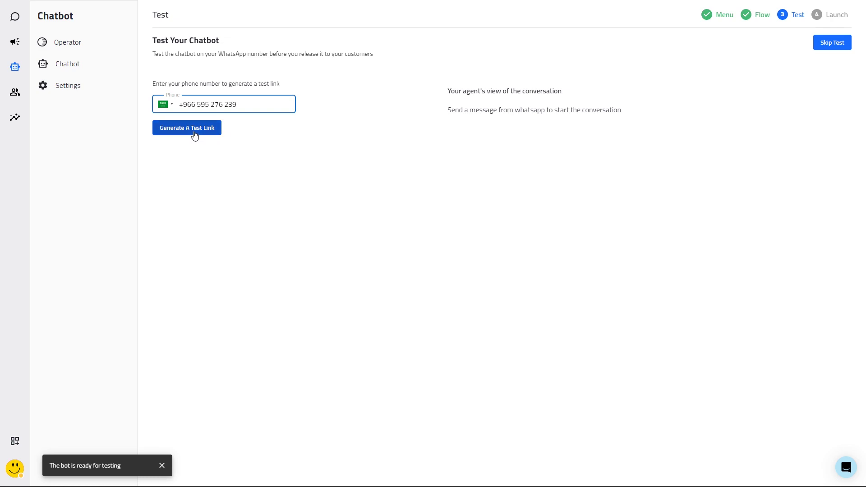
pyautogui.click(187, 134)
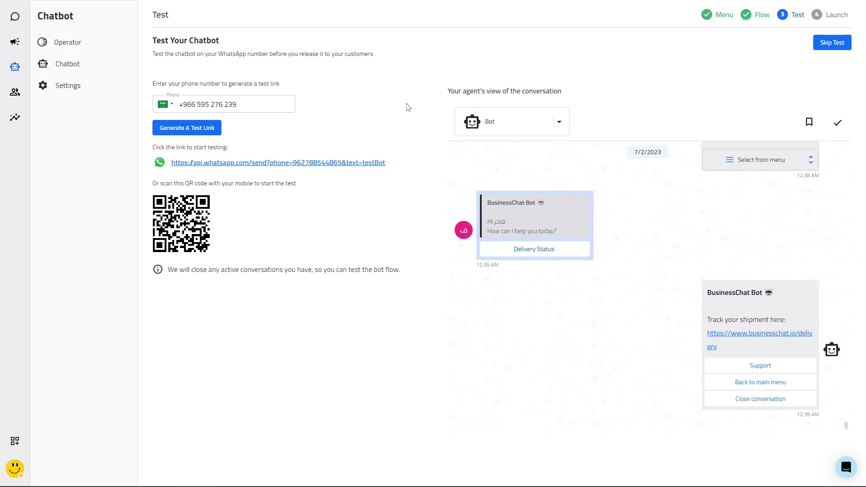
pyautogui.click(833, 43)
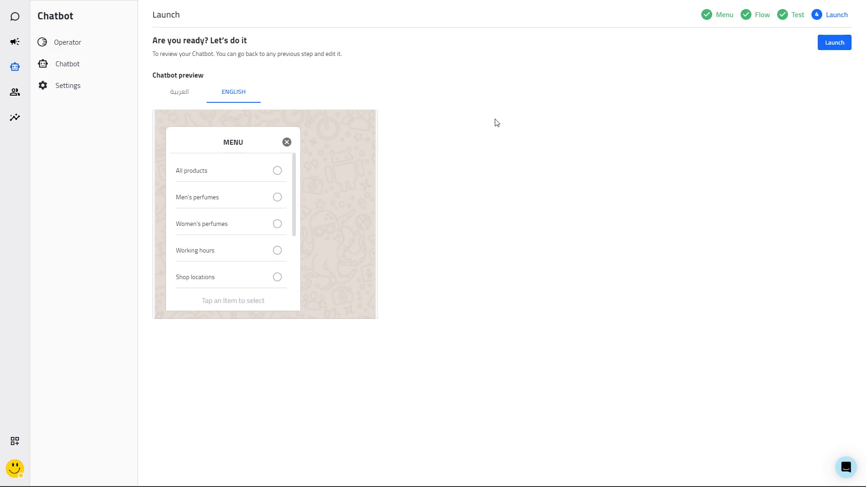
# Review the bot's menu in the English chat preview
pyautogui.scroll(-3, 234, 201)
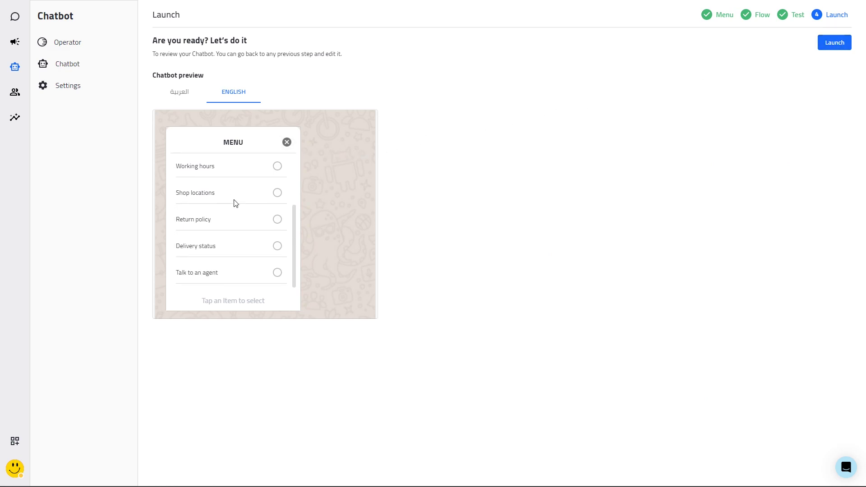
pyautogui.scroll(3, 233, 201)
pyautogui.click(282, 144)
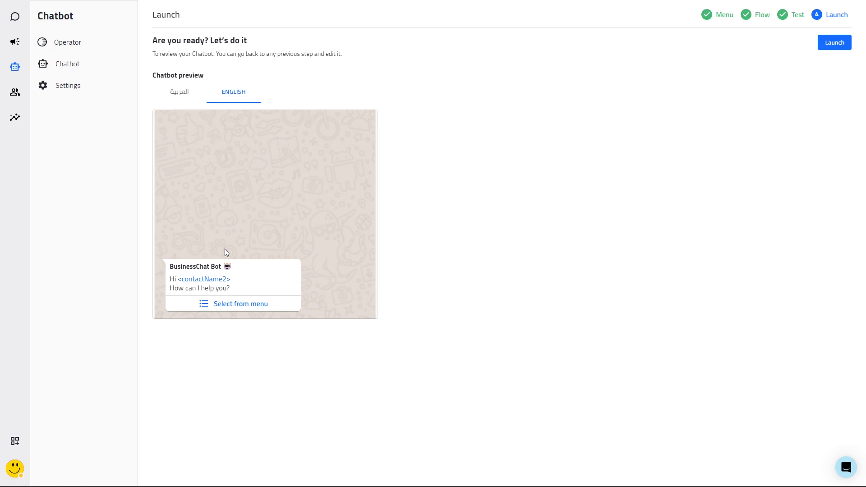
pyautogui.click(234, 306)
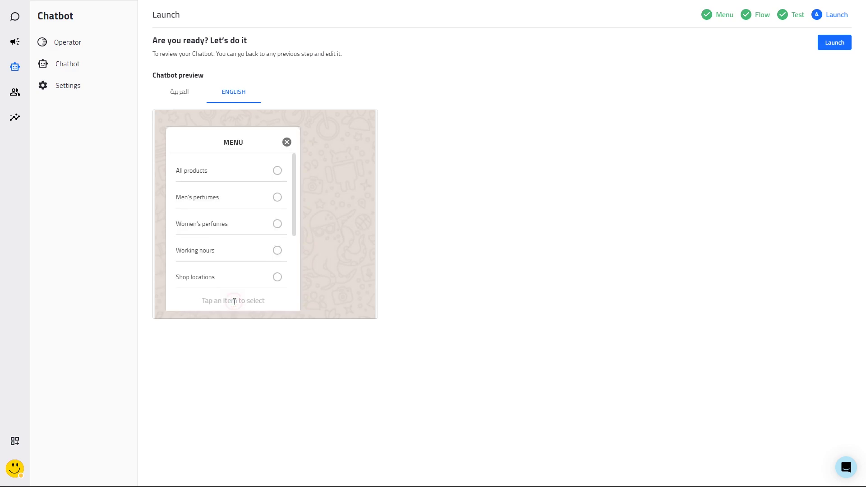
pyautogui.scroll(-3, 245, 227)
pyautogui.scroll(3, 245, 227)
# Check the Arabic menu preview, return to English, and launch the chatbot
pyautogui.click(182, 91)
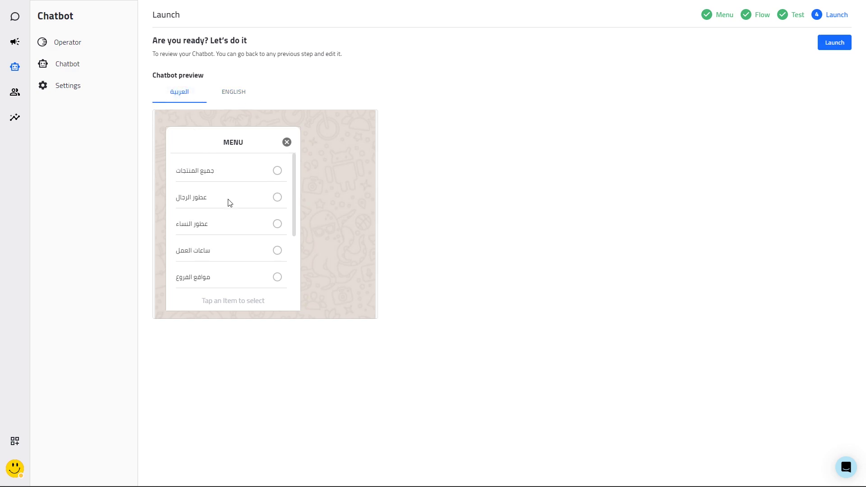
pyautogui.scroll(-3, 230, 203)
pyautogui.scroll(3, 231, 206)
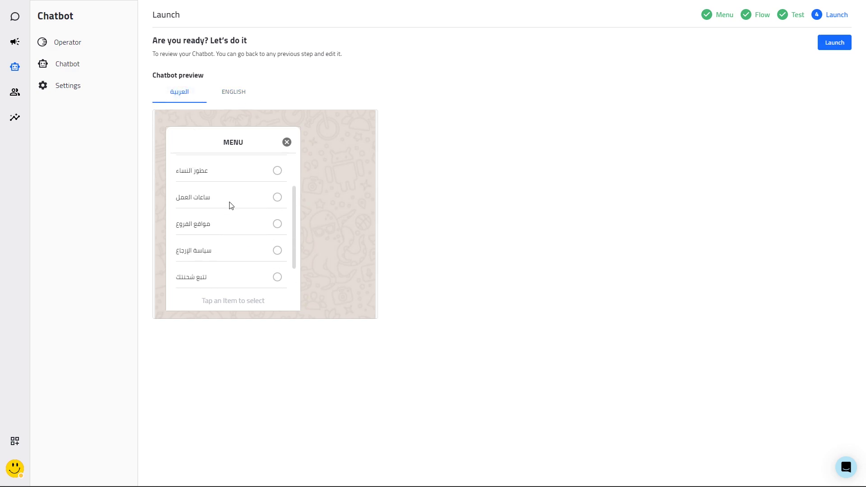
pyautogui.click(287, 142)
pyautogui.click(232, 307)
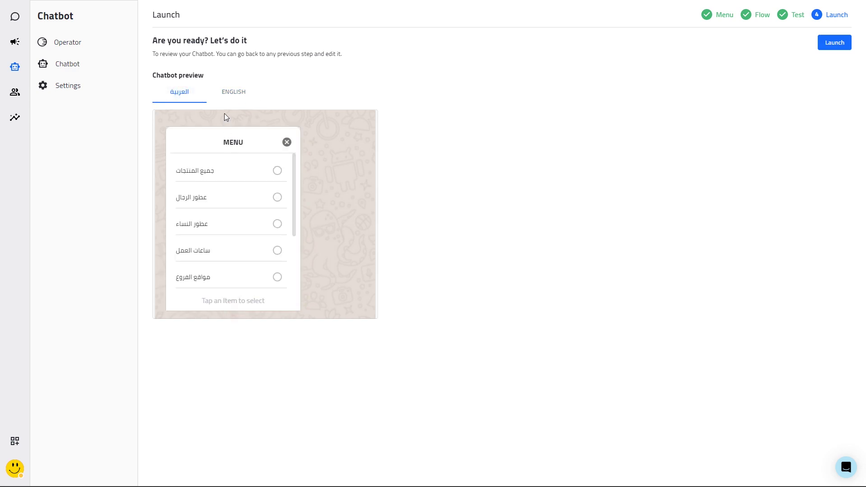
pyautogui.click(233, 92)
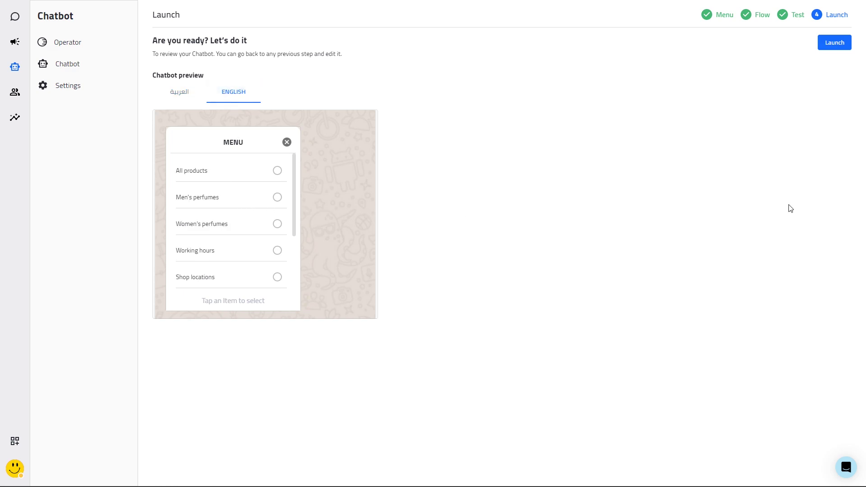
pyautogui.click(833, 44)
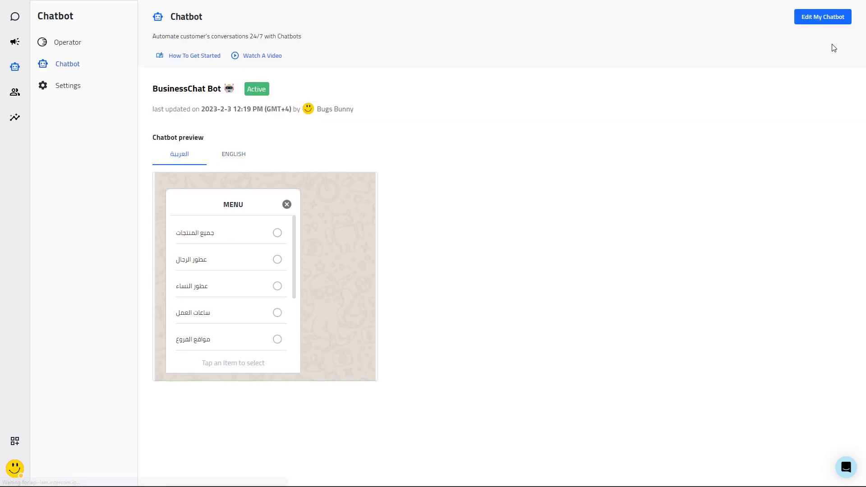